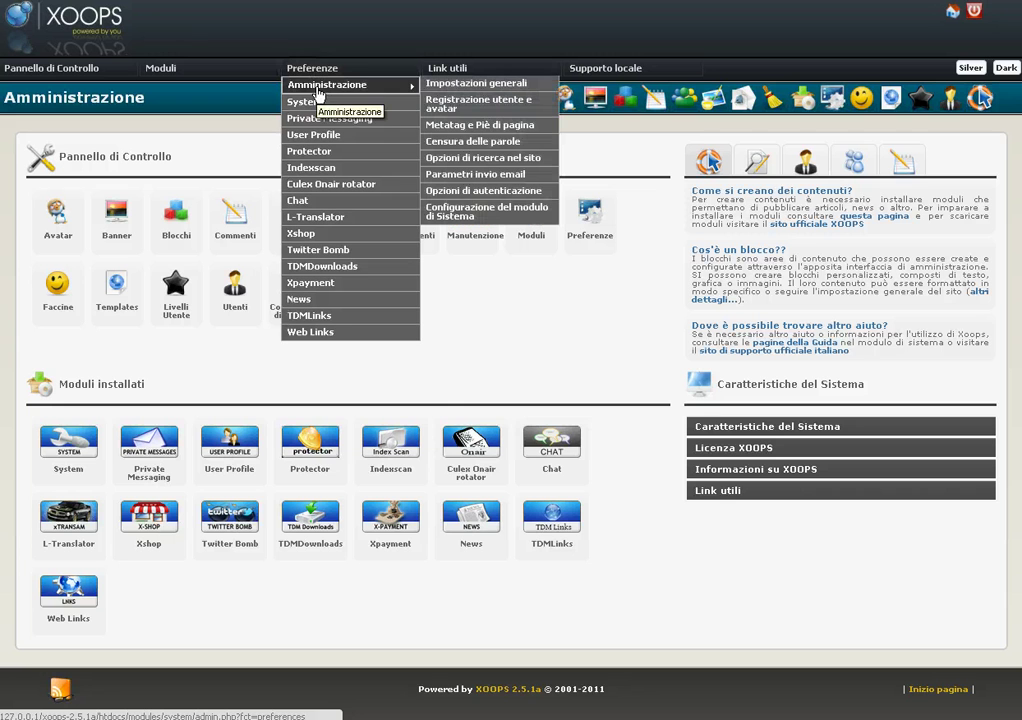
Open the general settings of the administration preferences and set the site name to "Nome del mio sito".
{"action": "left_click", "coordinate": [475, 87]}
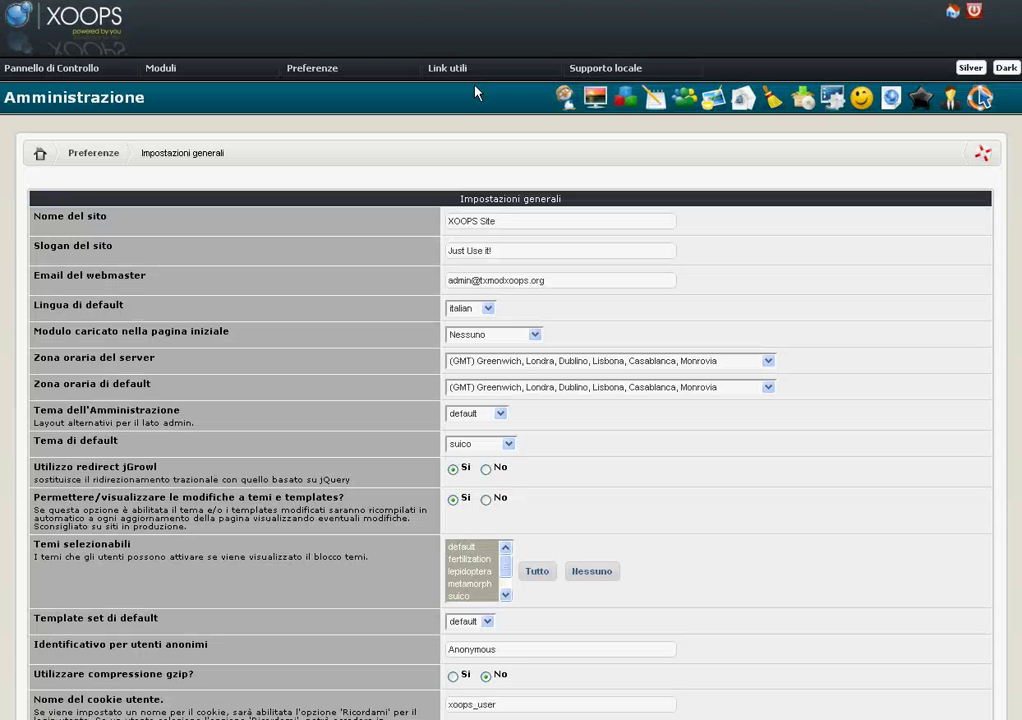
{"action": "left_click", "coordinate": [450, 221]}
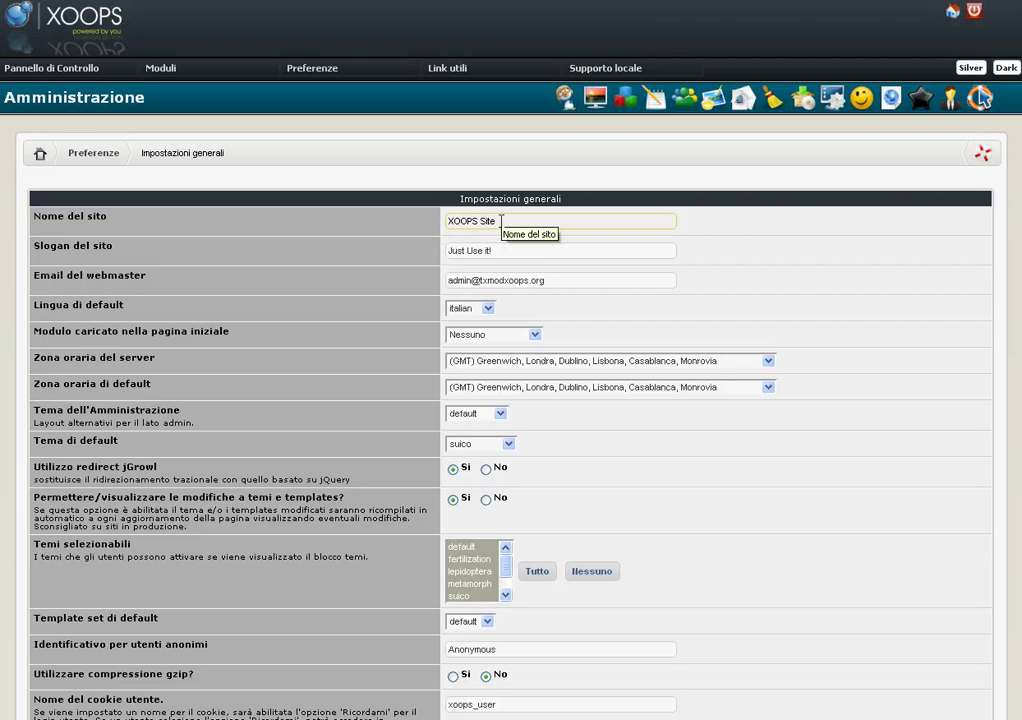
{"action": "left_click", "coordinate": [501, 221]}
{"action": "key", "text": "ctrl+a"}
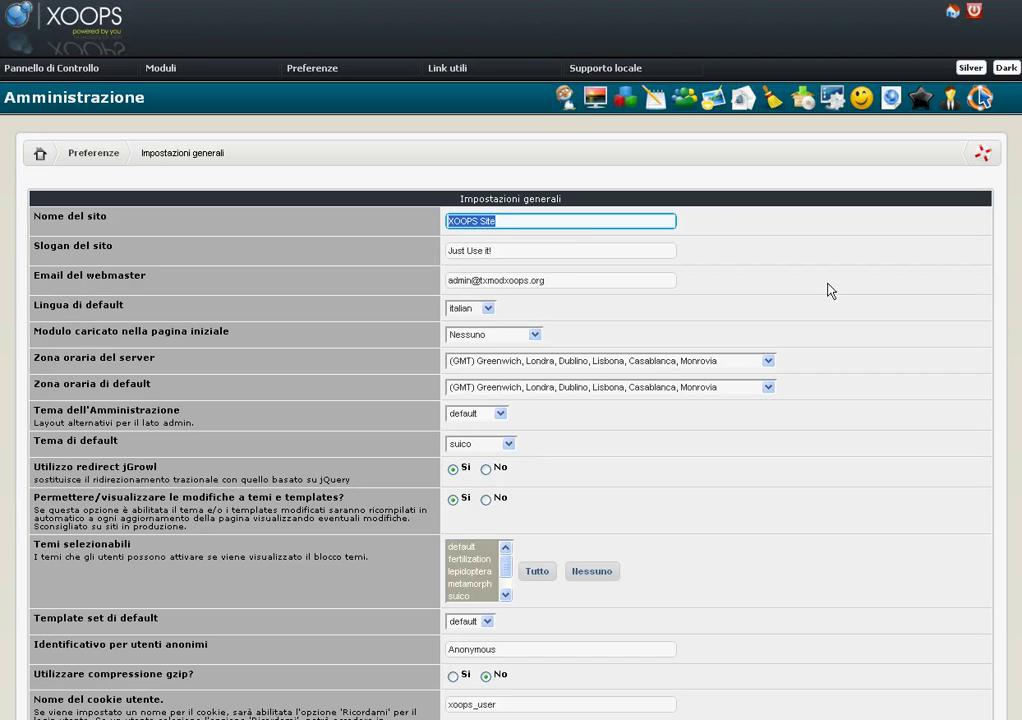
{"action": "type", "text": "Nome de"}
{"action": "key", "text": "BackSpace"}
{"action": "type", "text": "l mio sito"}
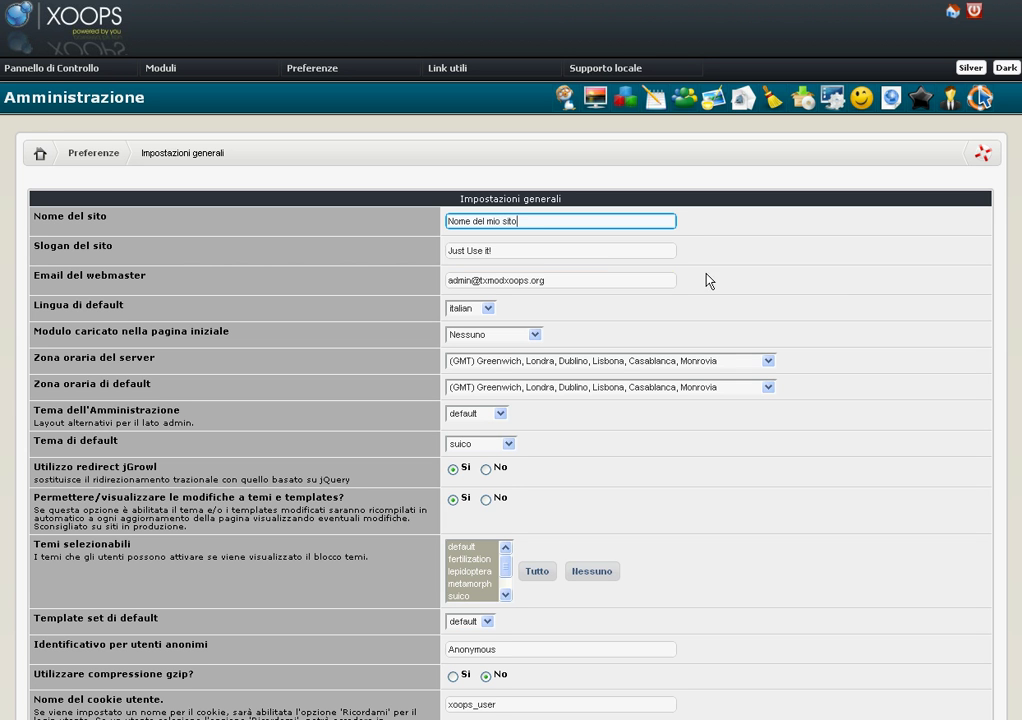
Set the site slogan to "Il mio sito tratta animali domestici".
{"action": "key", "text": "Tab"}
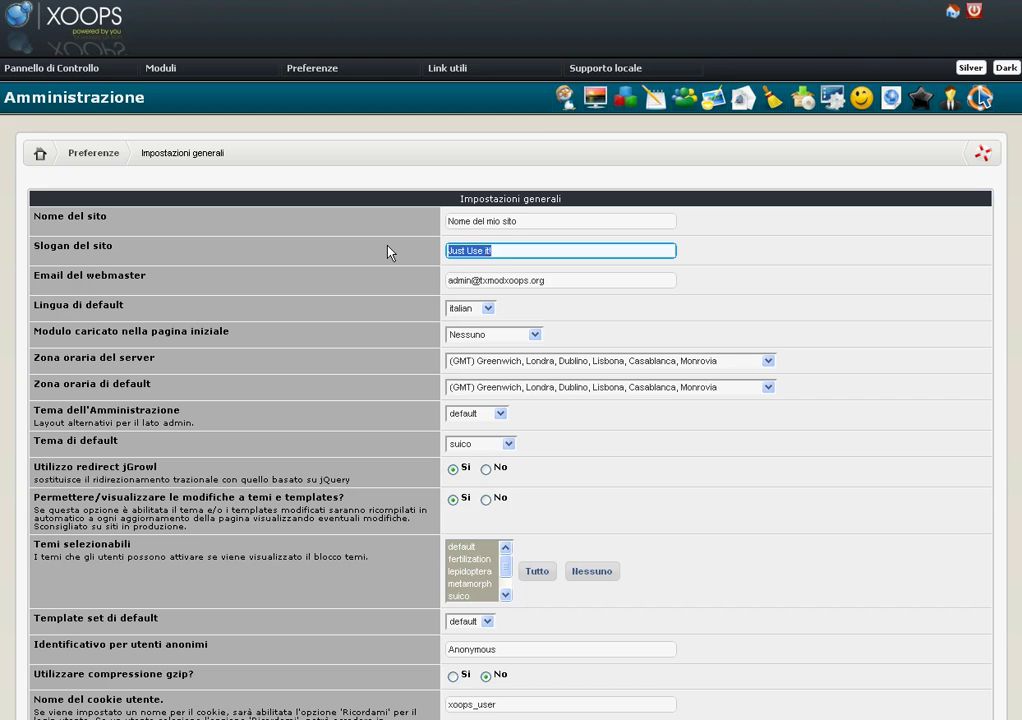
{"action": "type", "text": "Il mio sito tratta animali so"}
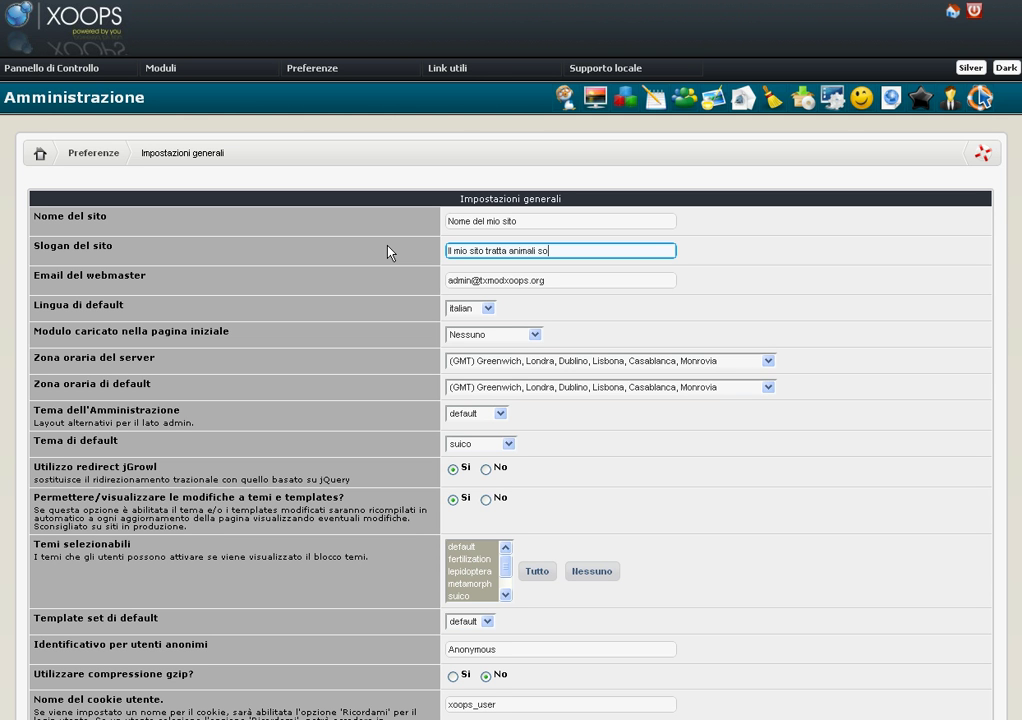
{"action": "key", "text": "BackSpace"}
{"action": "key", "text": "BackSpace"}
{"action": "type", "text": "domestici"}
Review the webmaster email, default language, start module, default theme and default template set options without changing them.
{"action": "left_click", "coordinate": [580, 285]}
{"action": "left_click", "coordinate": [487, 308]}
{"action": "left_click", "coordinate": [487, 308]}
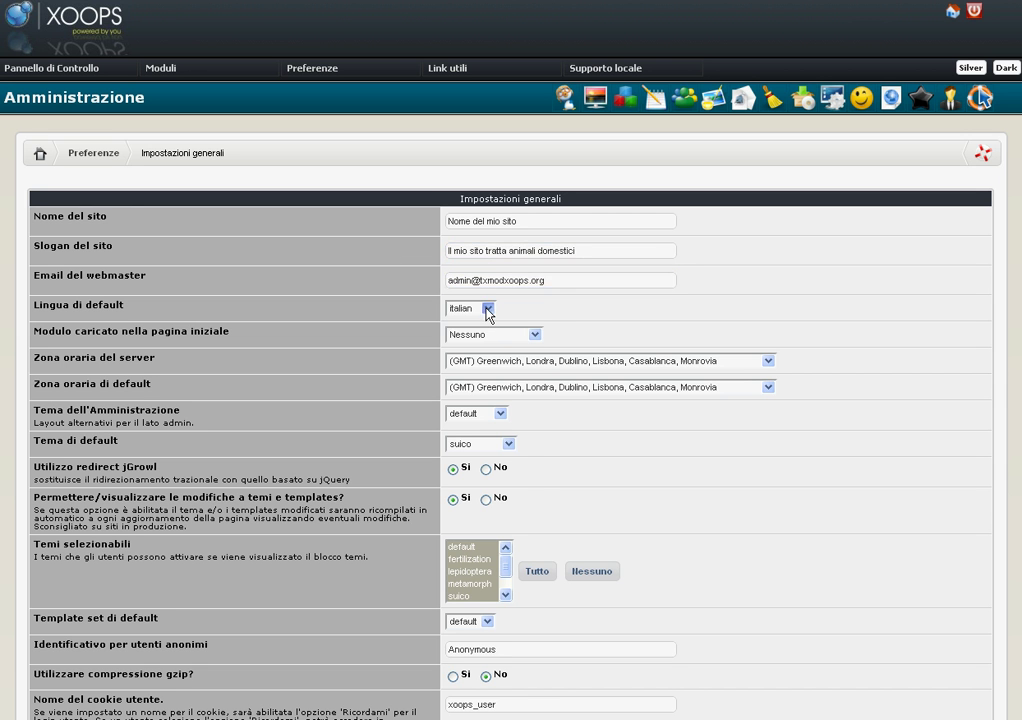
{"action": "left_click", "coordinate": [515, 338]}
{"action": "left_click", "coordinate": [515, 338]}
{"action": "left_click", "coordinate": [490, 336]}
{"action": "left_click", "coordinate": [490, 336]}
{"action": "left_click_drag", "start_coordinate": [34, 331], "coordinate": [187, 331]}
{"action": "left_click", "coordinate": [245, 331]}
{"action": "scroll", "coordinate": [586, 333], "scroll_direction": "down", "scroll_amount": 3}
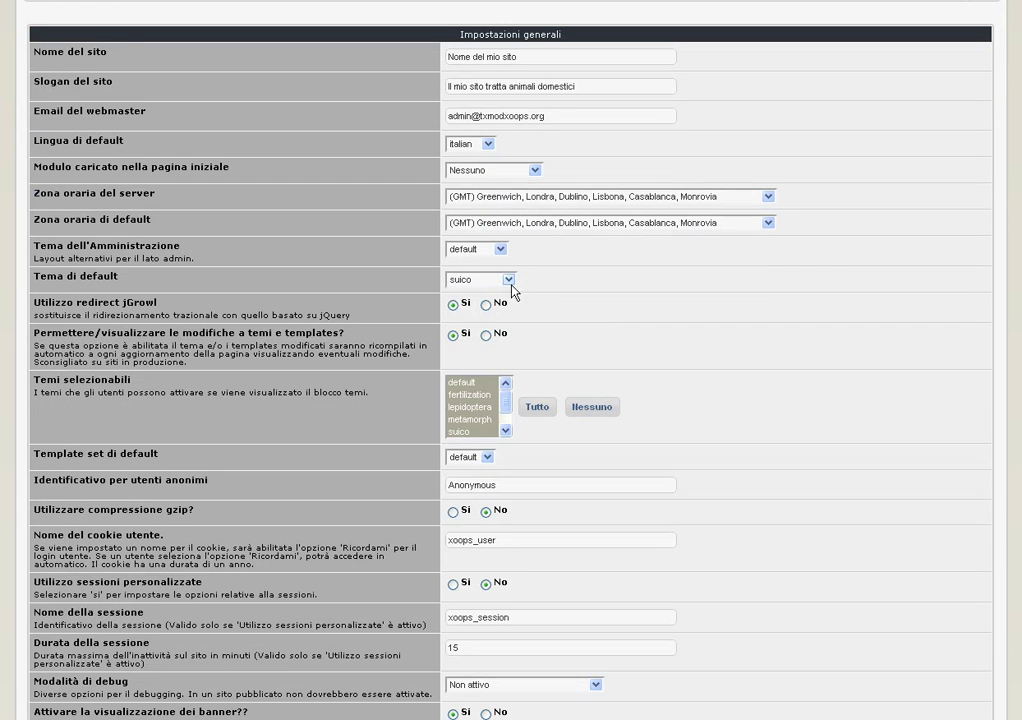
{"action": "left_click", "coordinate": [509, 280]}
{"action": "left_click", "coordinate": [509, 280]}
{"action": "scroll", "coordinate": [680, 299], "scroll_direction": "down", "scroll_amount": 5}
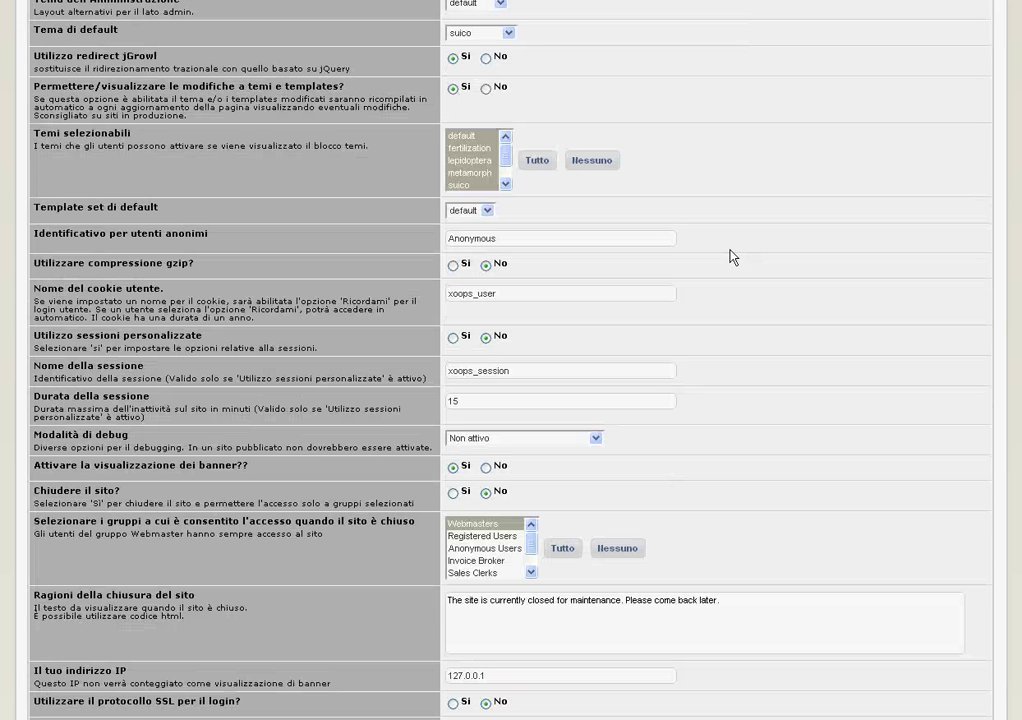
{"action": "left_click", "coordinate": [490, 212]}
{"action": "left_click", "coordinate": [490, 212]}
{"action": "scroll", "coordinate": [680, 288], "scroll_direction": "down", "scroll_amount": 2}
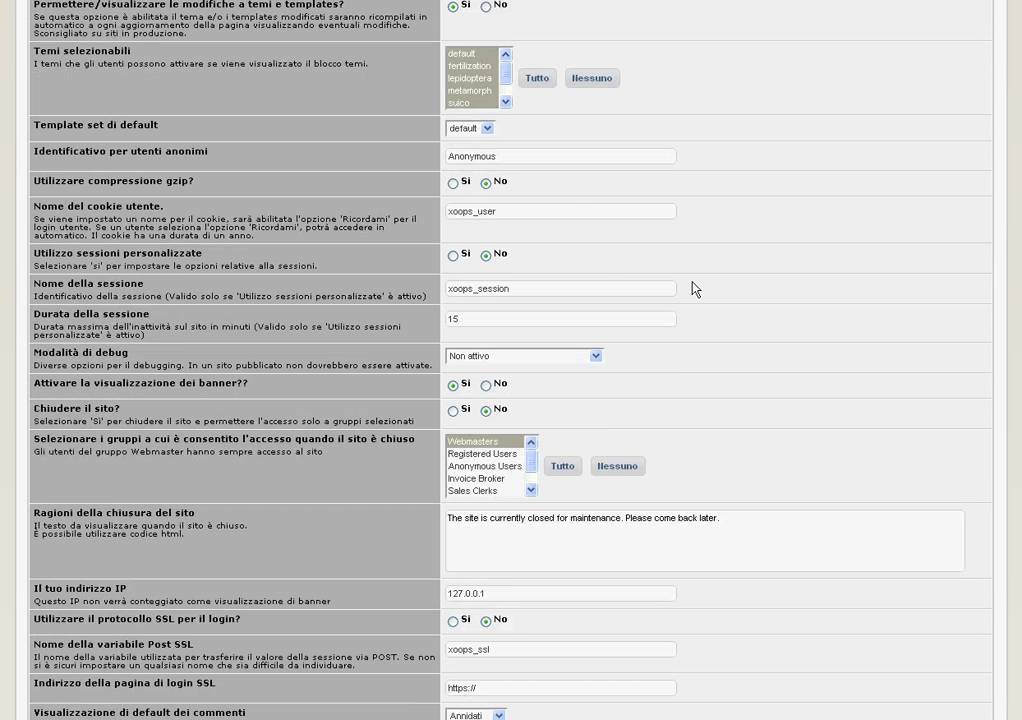
Enable gzip compression and save the general settings.
{"action": "left_click", "coordinate": [453, 184]}
{"action": "scroll", "coordinate": [392, 270], "scroll_direction": "down", "scroll_amount": 4}
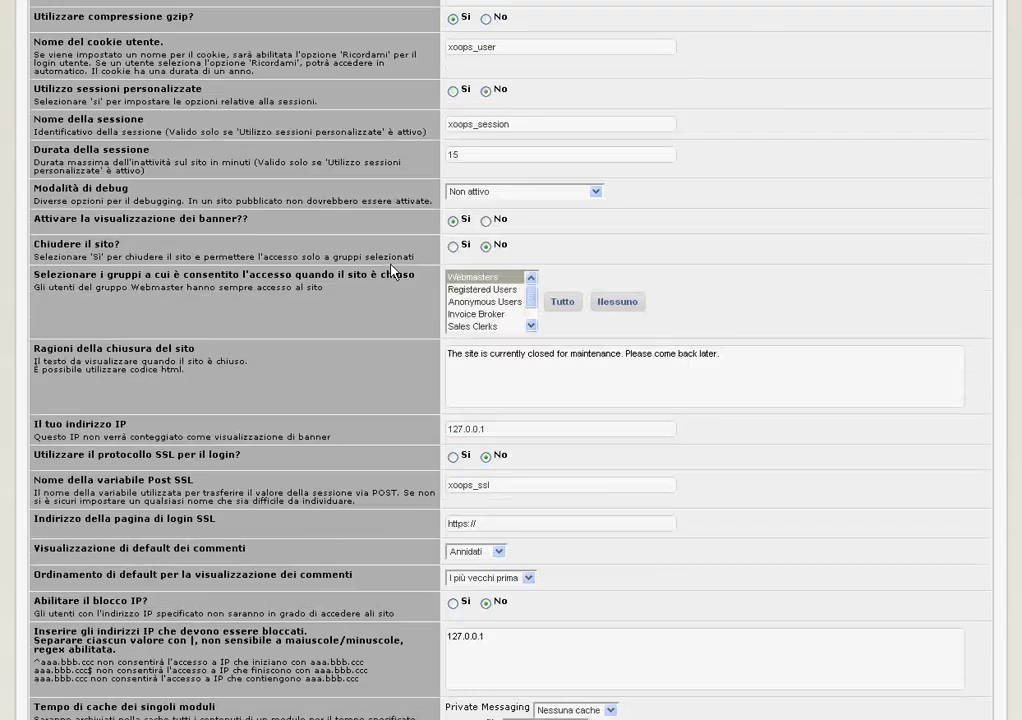
{"action": "scroll", "coordinate": [392, 270], "scroll_direction": "down", "scroll_amount": 6}
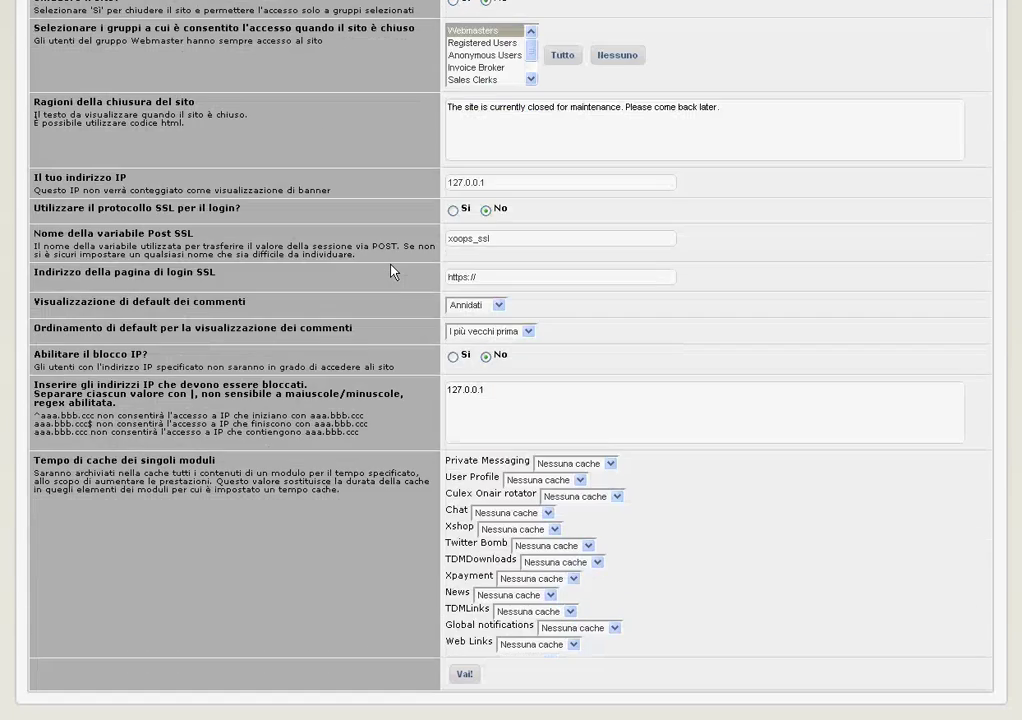
{"action": "scroll", "coordinate": [392, 272], "scroll_direction": "up", "scroll_amount": 4}
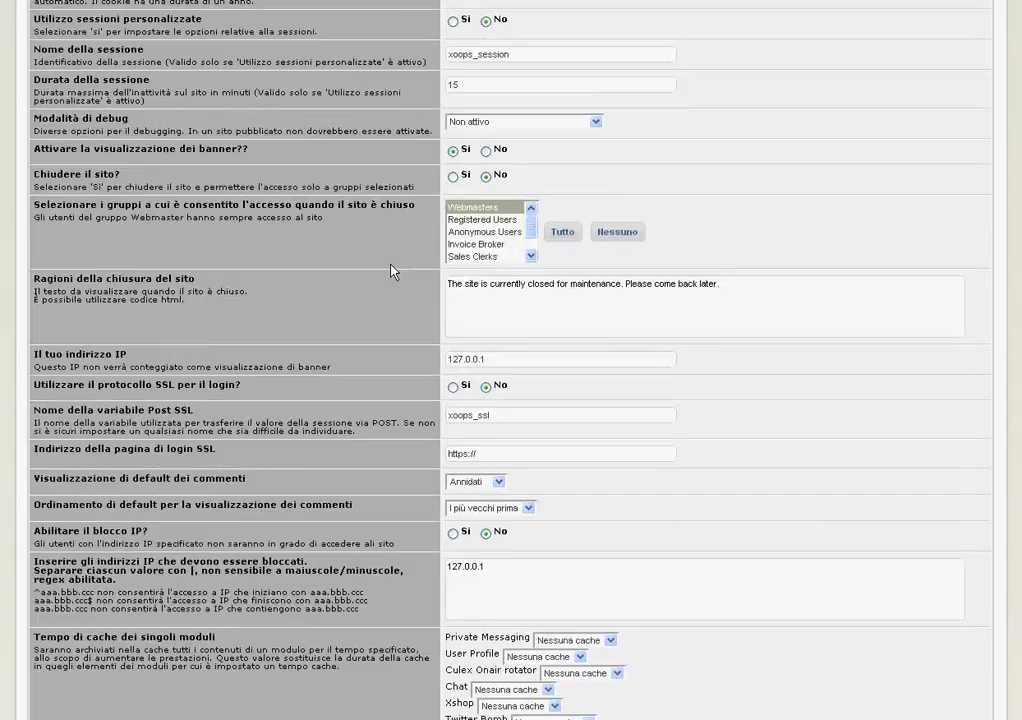
{"action": "scroll", "coordinate": [392, 272], "scroll_direction": "down", "scroll_amount": 4}
{"action": "scroll", "coordinate": [392, 270], "scroll_direction": "down", "scroll_amount": 2}
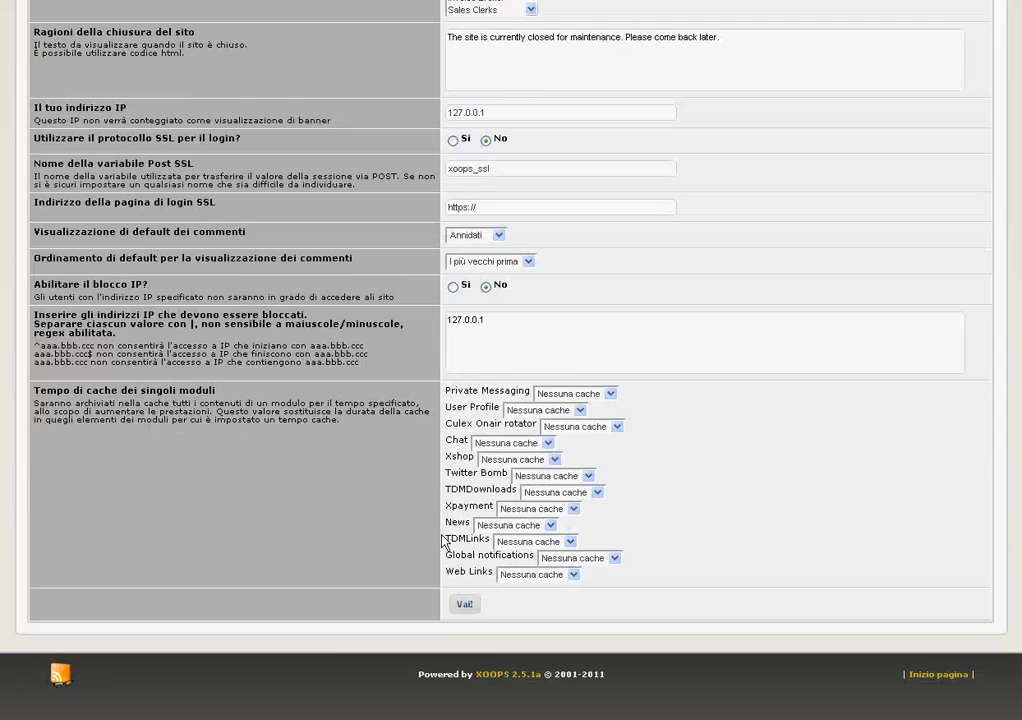
{"action": "left_click", "coordinate": [465, 609]}
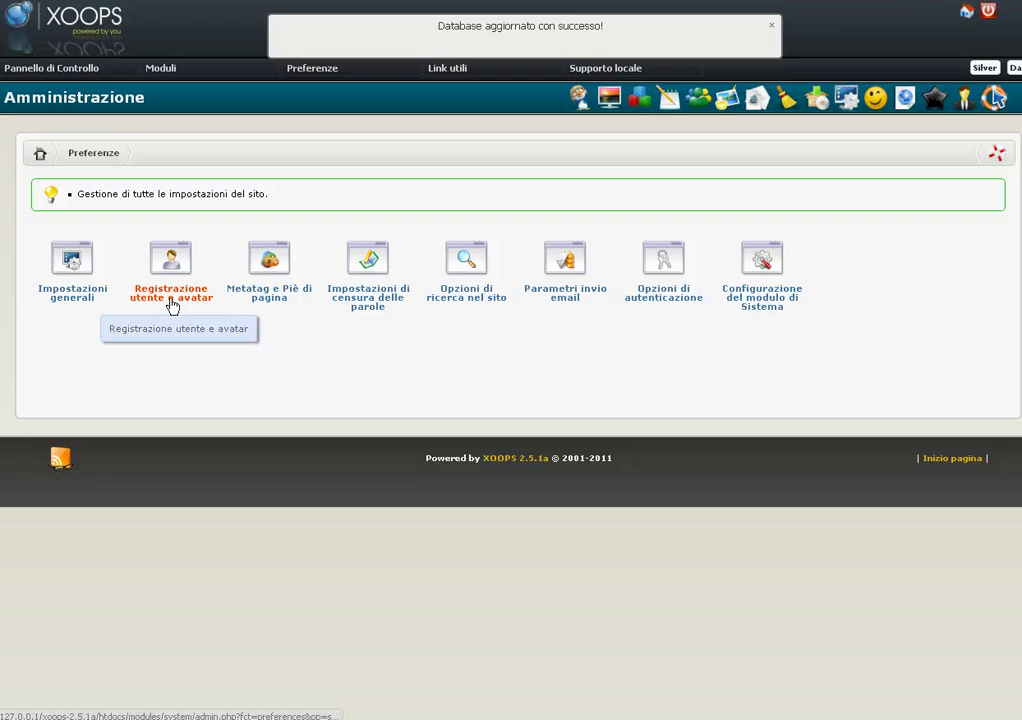
Open the meta tag and footer preferences and replace the keywords with "miosito, animali, domestici, gatti, cani, etc".
{"action": "left_click", "coordinate": [270, 305]}
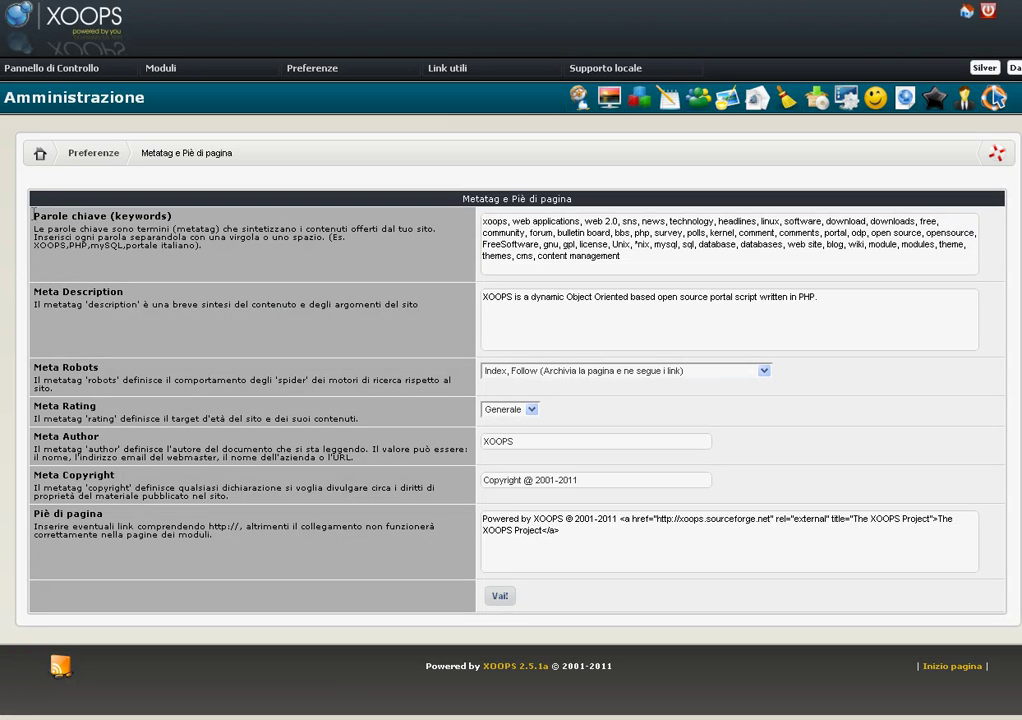
{"action": "left_click_drag", "start_coordinate": [31, 216], "coordinate": [116, 216]}
{"action": "left_click", "coordinate": [116, 216]}
{"action": "left_click_drag", "start_coordinate": [33, 216], "coordinate": [172, 220]}
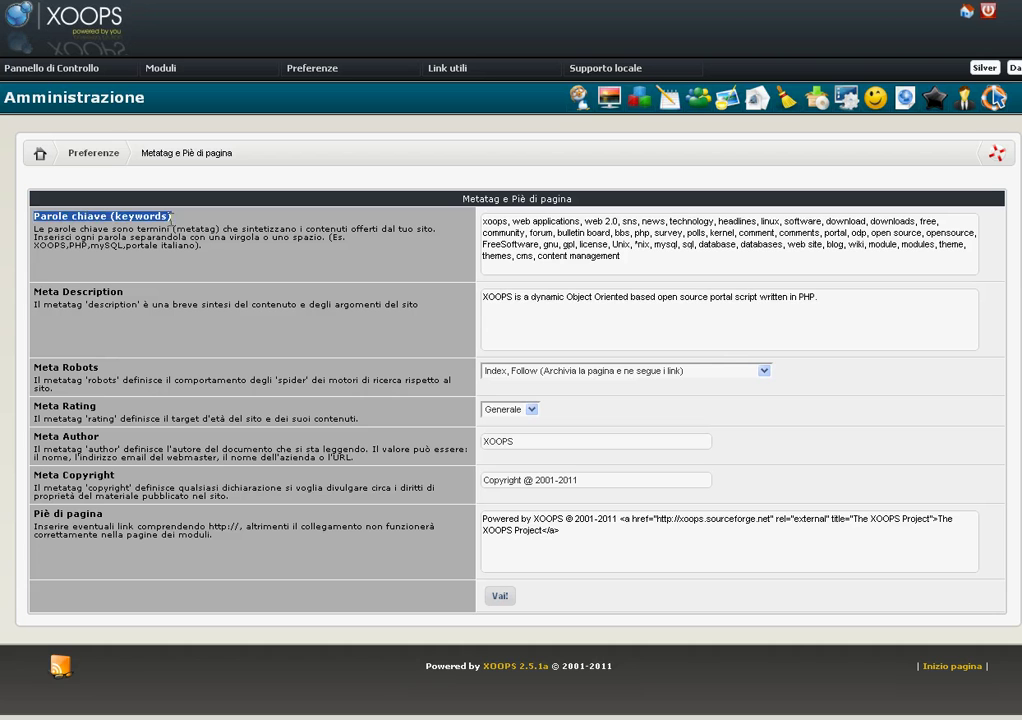
{"action": "left_click", "coordinate": [657, 260]}
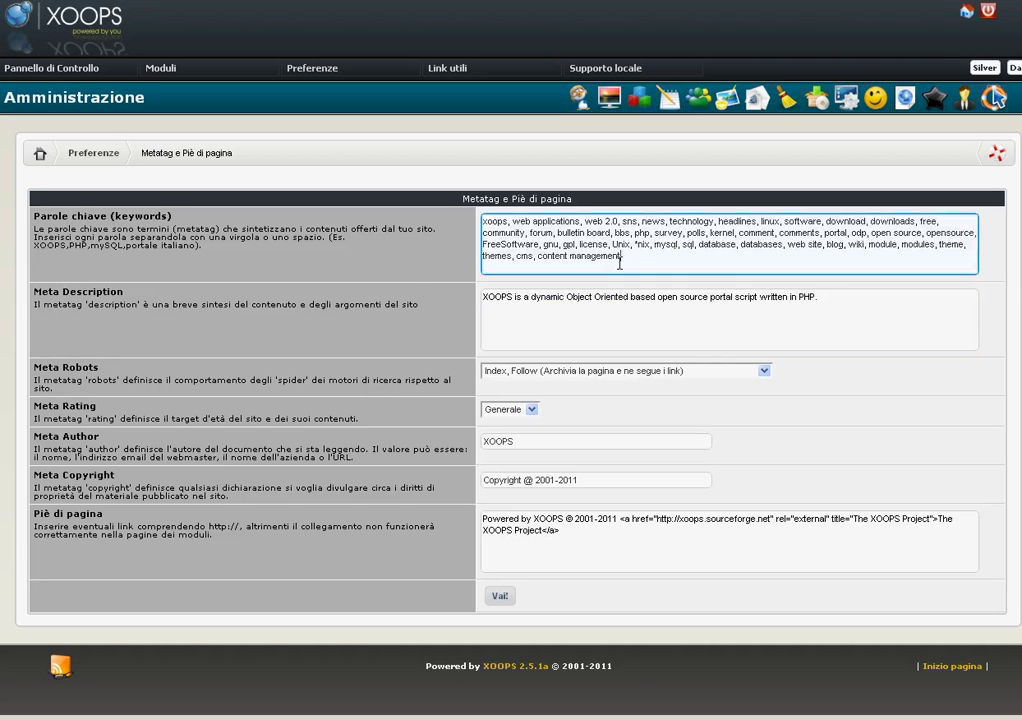
{"action": "left_click_drag", "start_coordinate": [657, 260], "coordinate": [467, 221]}
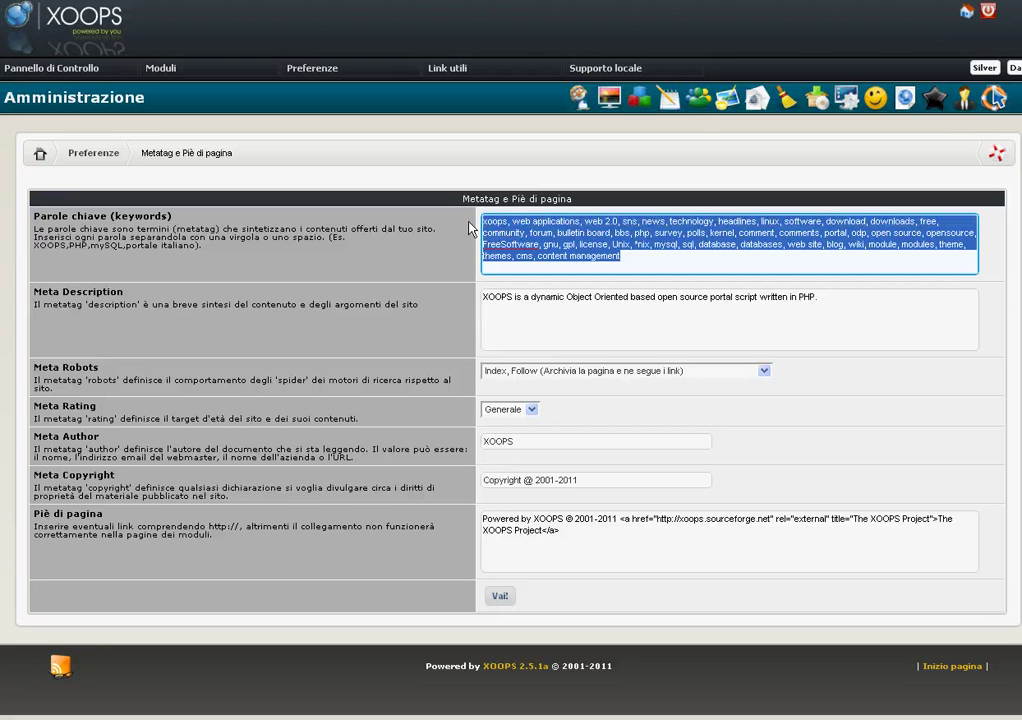
{"action": "key", "text": "BackSpace"}
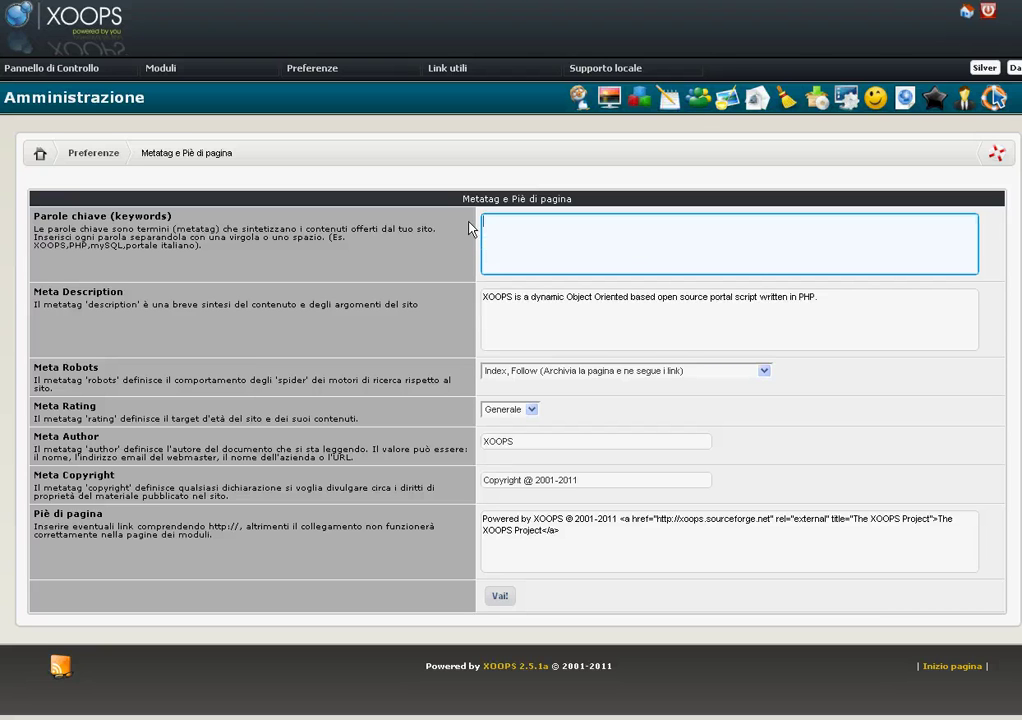
{"action": "type", "text": "miosito, animali, domestici, gatti, cani"}
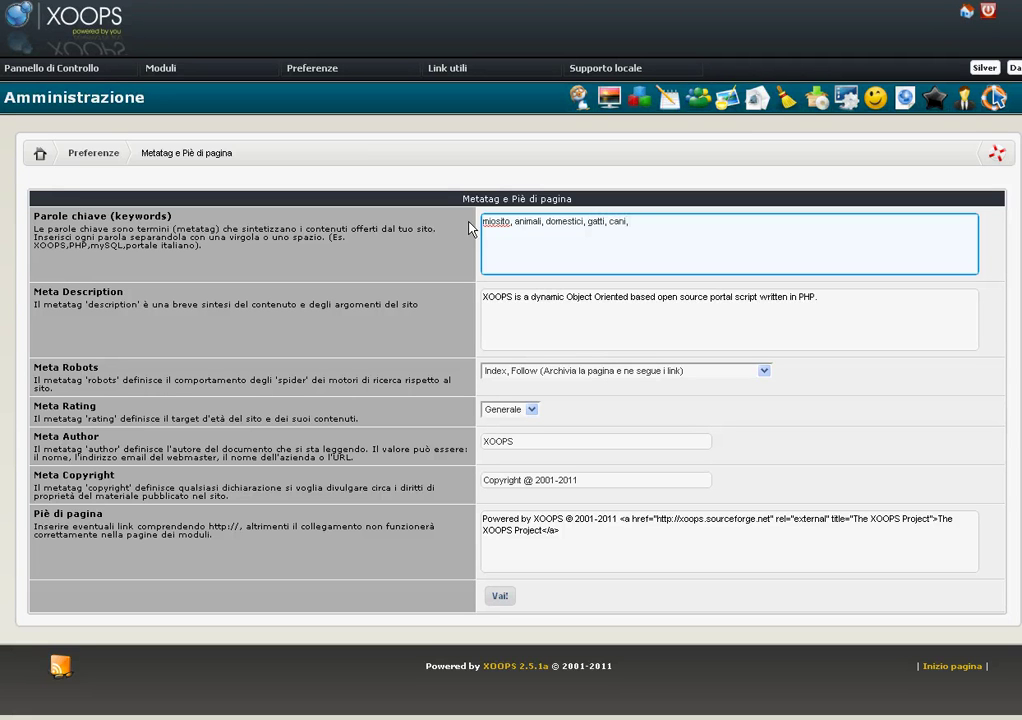
{"action": "type", "text": ", etc"}
Replace the meta description with "Qui bisogna inserire la descrizione del sito".
{"action": "left_click", "coordinate": [35, 292]}
{"action": "triple_click", "coordinate": [129, 293]}
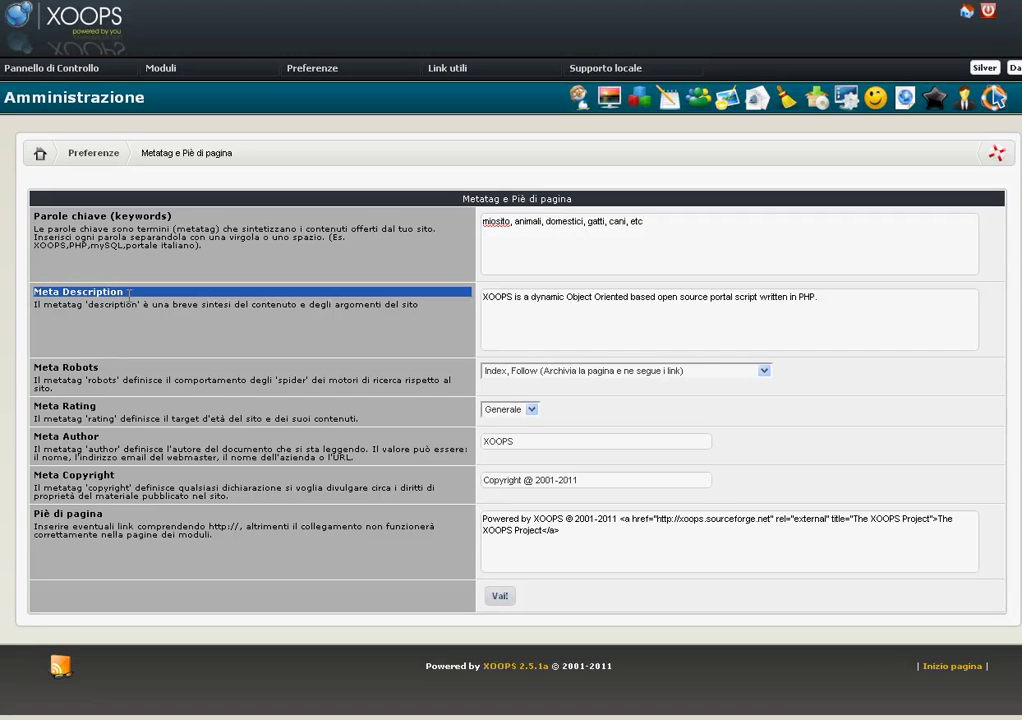
{"action": "left_click", "coordinate": [587, 297]}
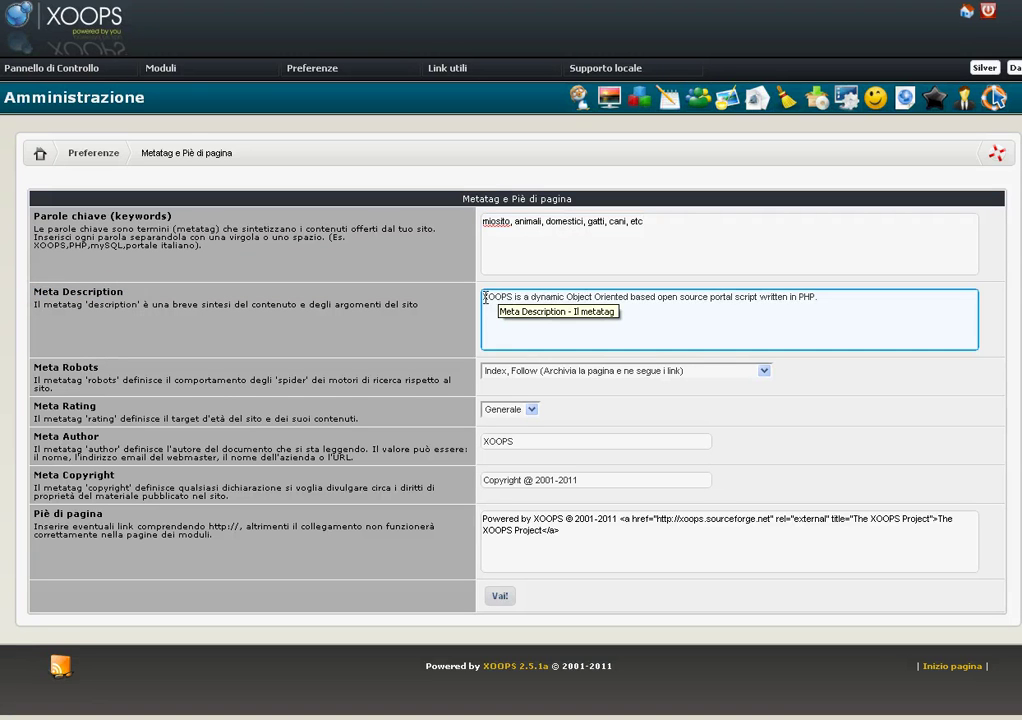
{"action": "triple_click", "coordinate": [871, 294]}
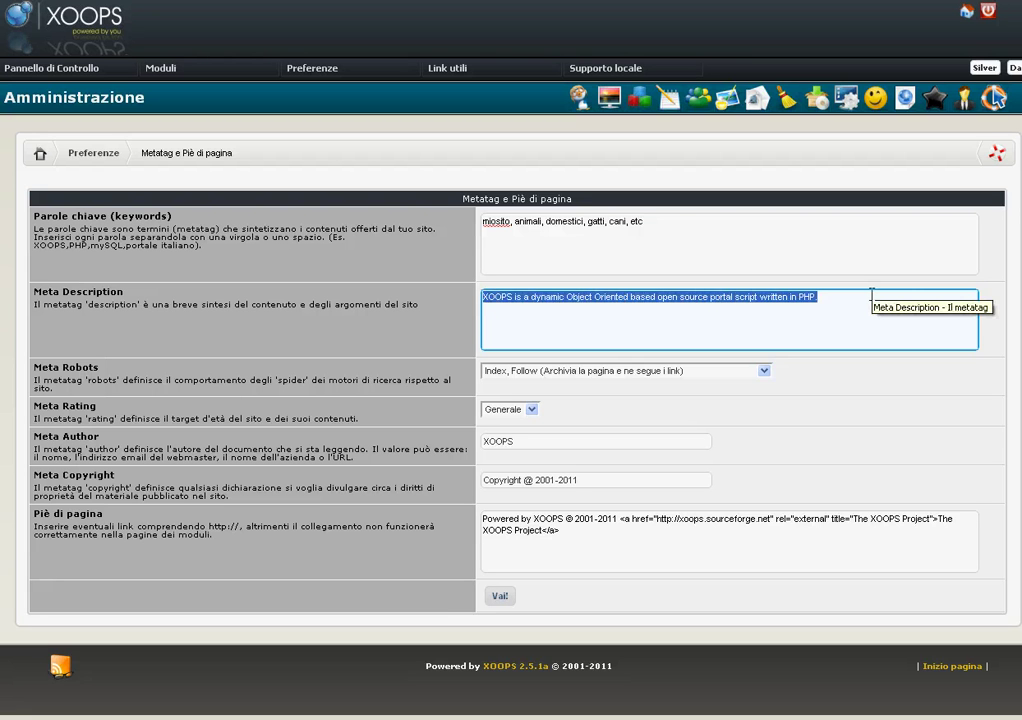
{"action": "type", "text": "Qui "}
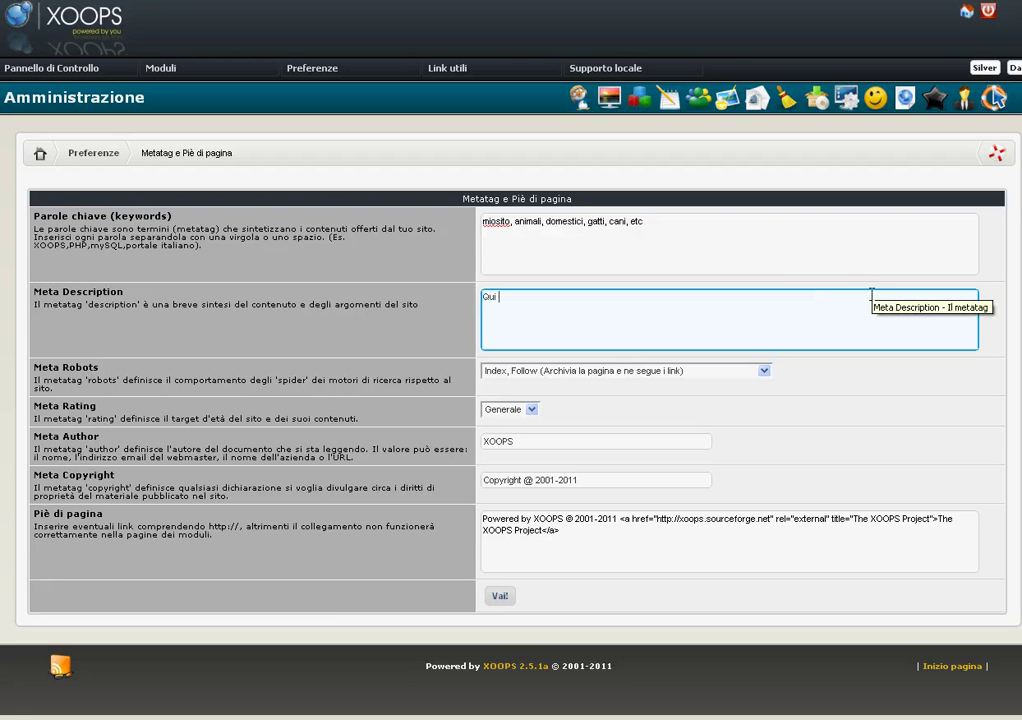
{"action": "type", "text": "bisogna inserir"}
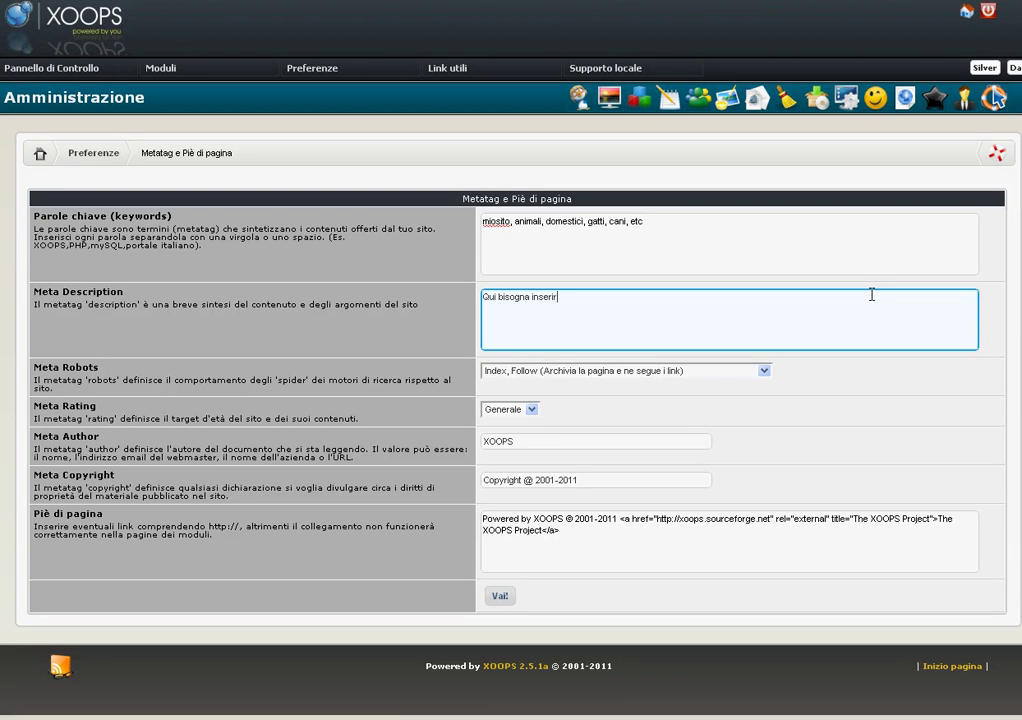
{"action": "type", "text": "e la descrizione del sito"}
Set the meta author to "L'autore sono io".
{"action": "left_click", "coordinate": [535, 441]}
{"action": "left_click_drag", "start_coordinate": [535, 441], "coordinate": [478, 442]}
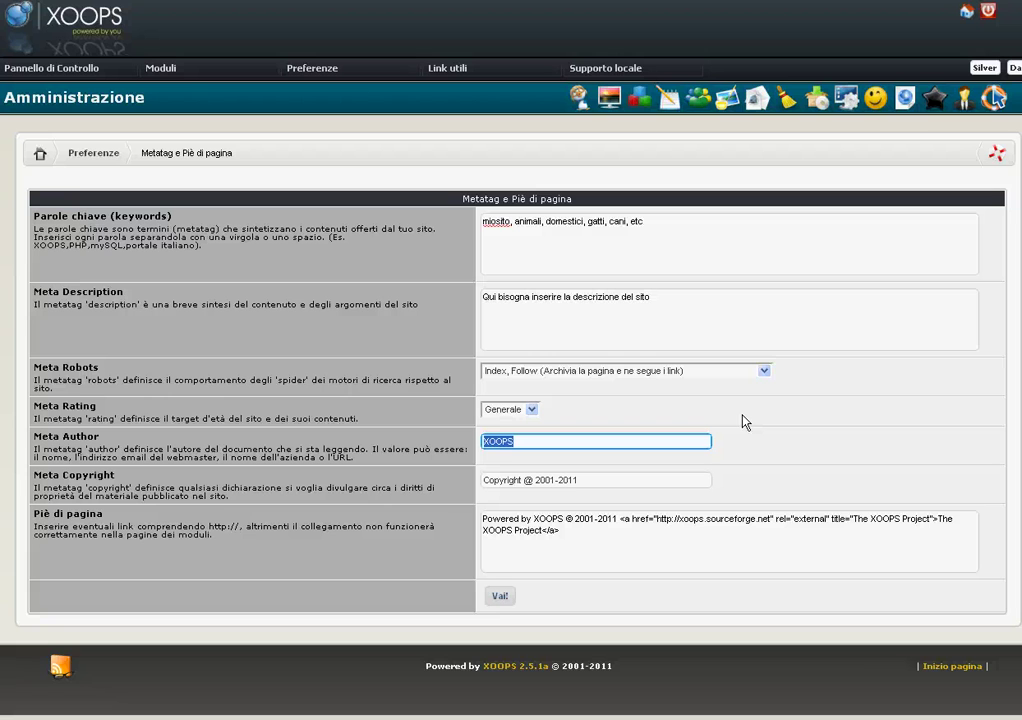
{"action": "type", "text": "L'autore sono io"}
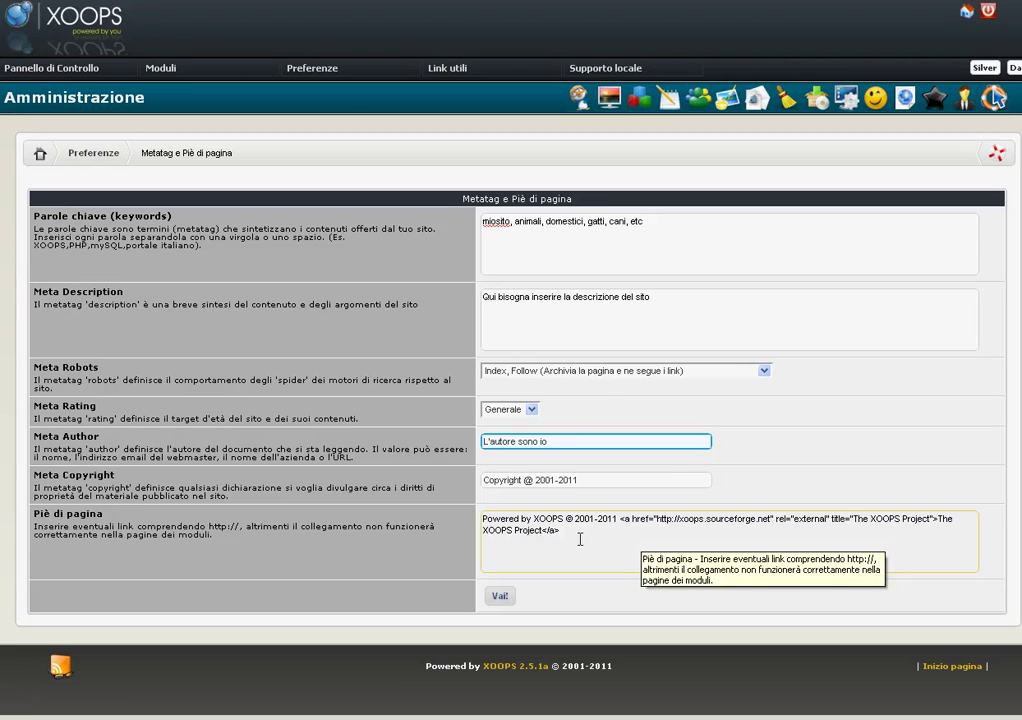
Add the line "Qui inserire un link alla tua homepage" above the existing footer text and save the meta tag and footer preferences.
{"action": "left_click", "coordinate": [481, 518]}
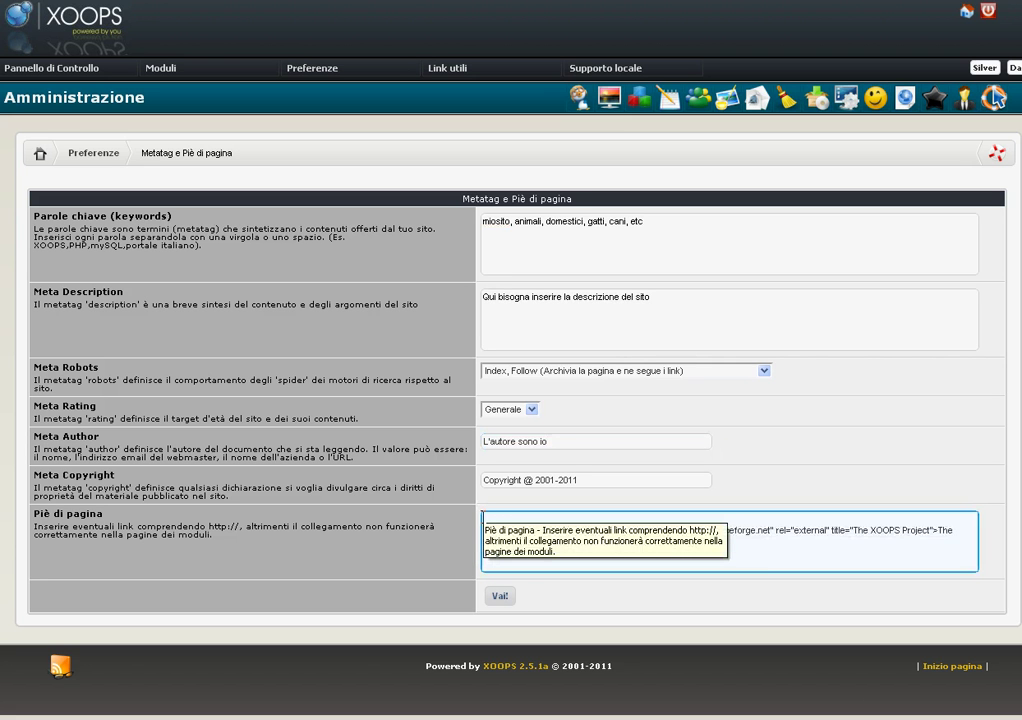
{"action": "type", "text": "Qui inserire un link alla tua home"}
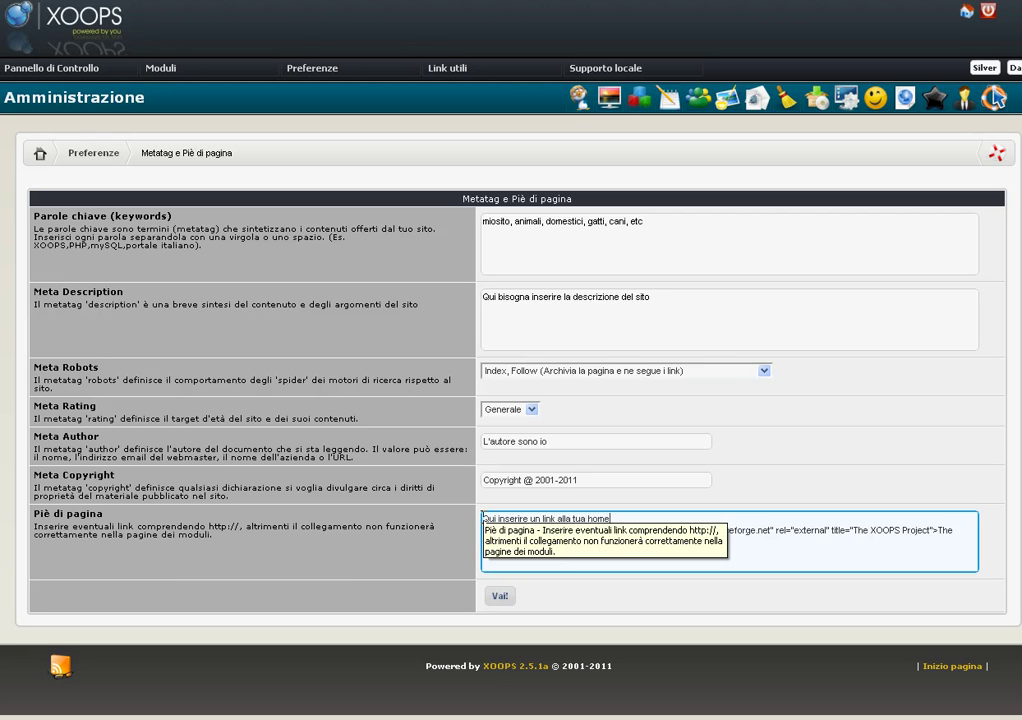
{"action": "type", "text": "page"}
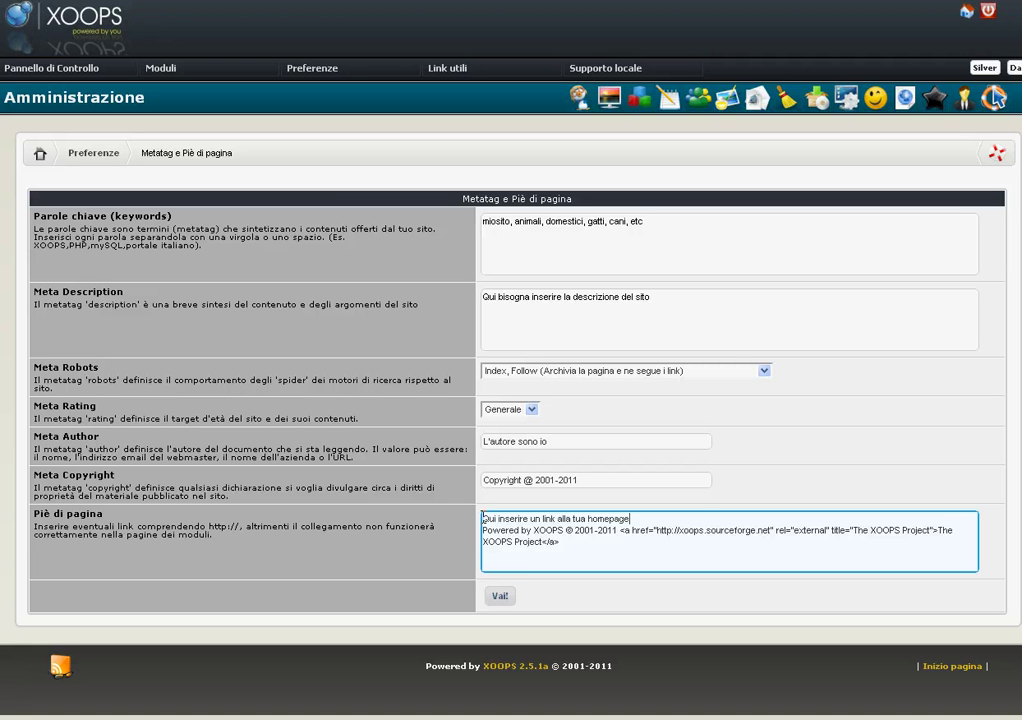
{"action": "left_click", "coordinate": [499, 599]}
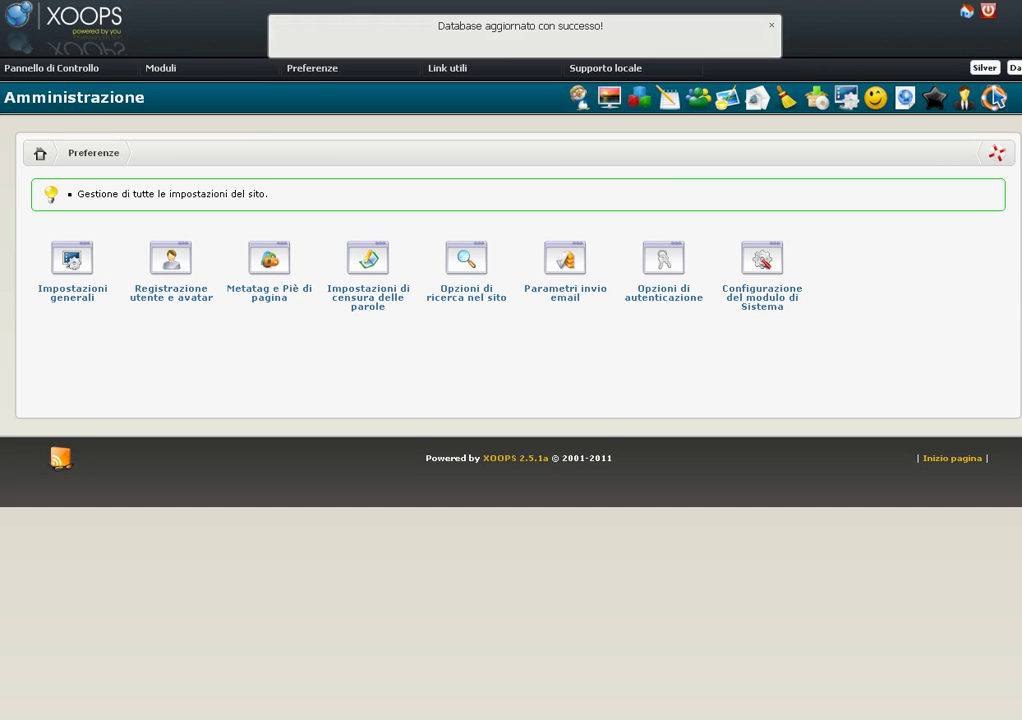
Open the site's public home page and inspect the title, keywords, description and author tags in its source code.
{"action": "left_click", "coordinate": [60, 88]}
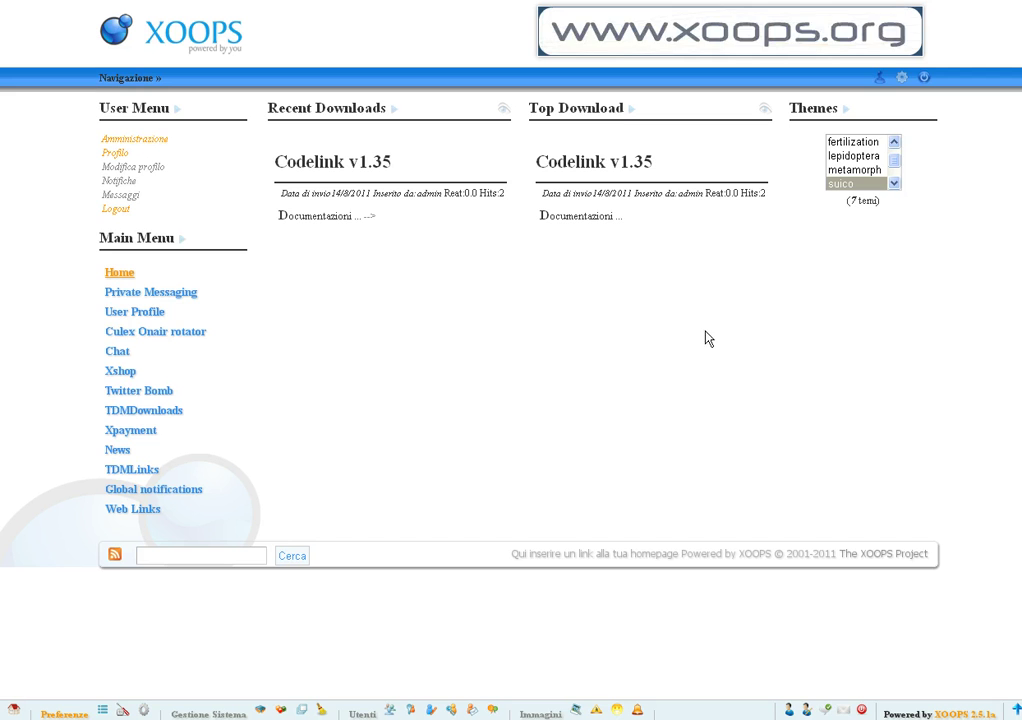
{"action": "right_click", "coordinate": [891, 469]}
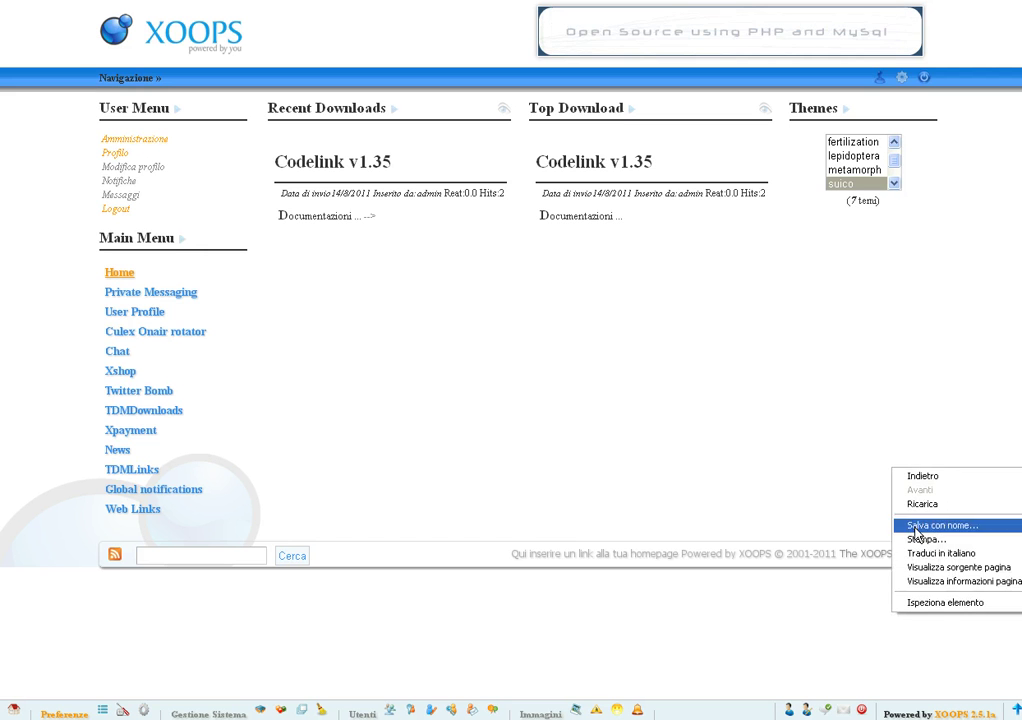
{"action": "left_click", "coordinate": [931, 568]}
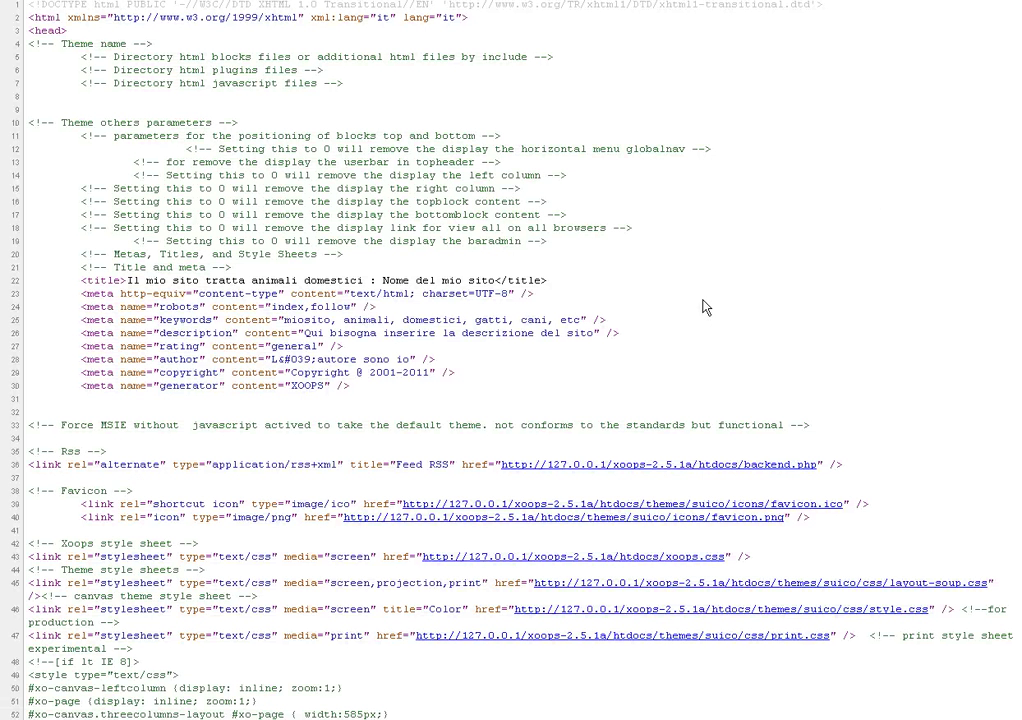
{"action": "left_click_drag", "start_coordinate": [330, 333], "coordinate": [596, 333]}
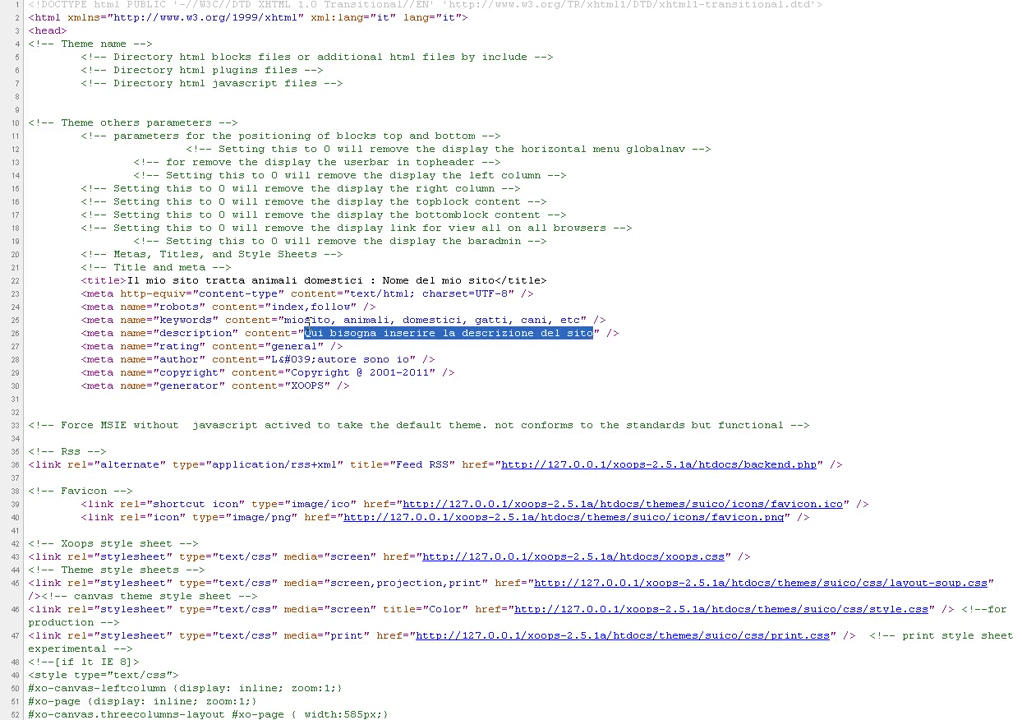
{"action": "left_click_drag", "start_coordinate": [284, 320], "coordinate": [584, 320]}
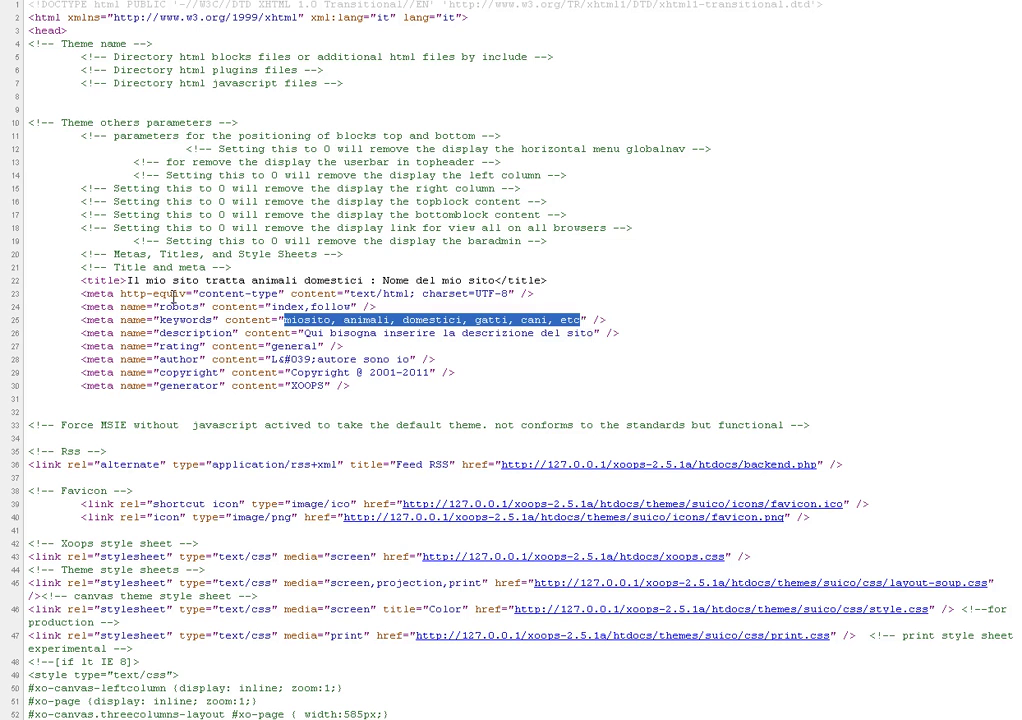
{"action": "left_click_drag", "start_coordinate": [127, 280], "coordinate": [494, 281]}
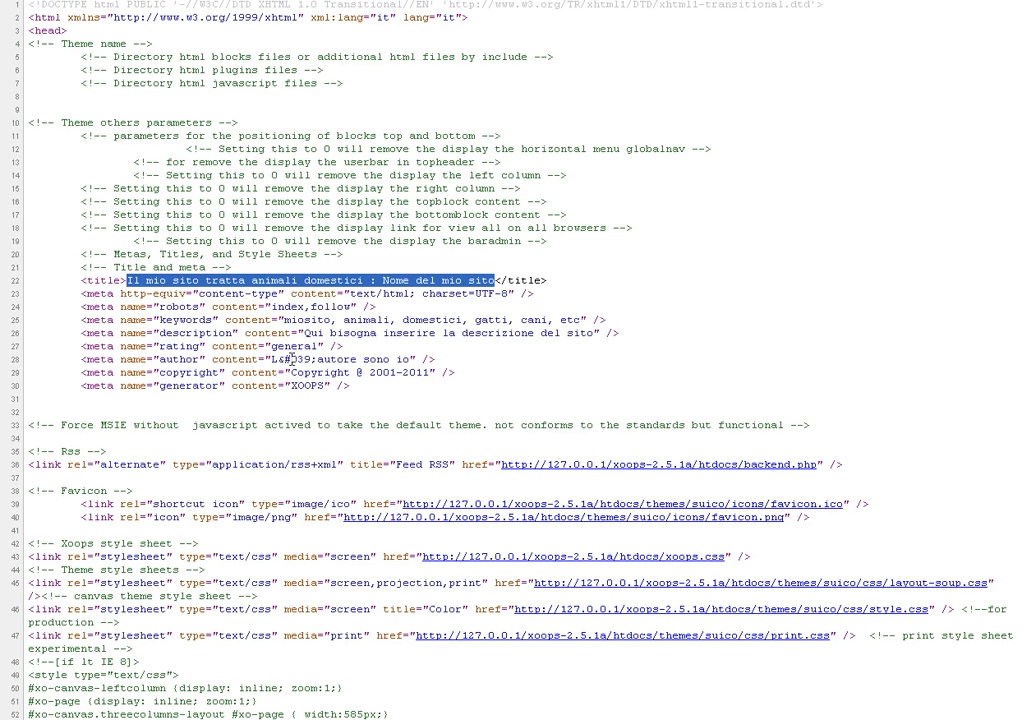
{"action": "left_click_drag", "start_coordinate": [271, 359], "coordinate": [410, 359]}
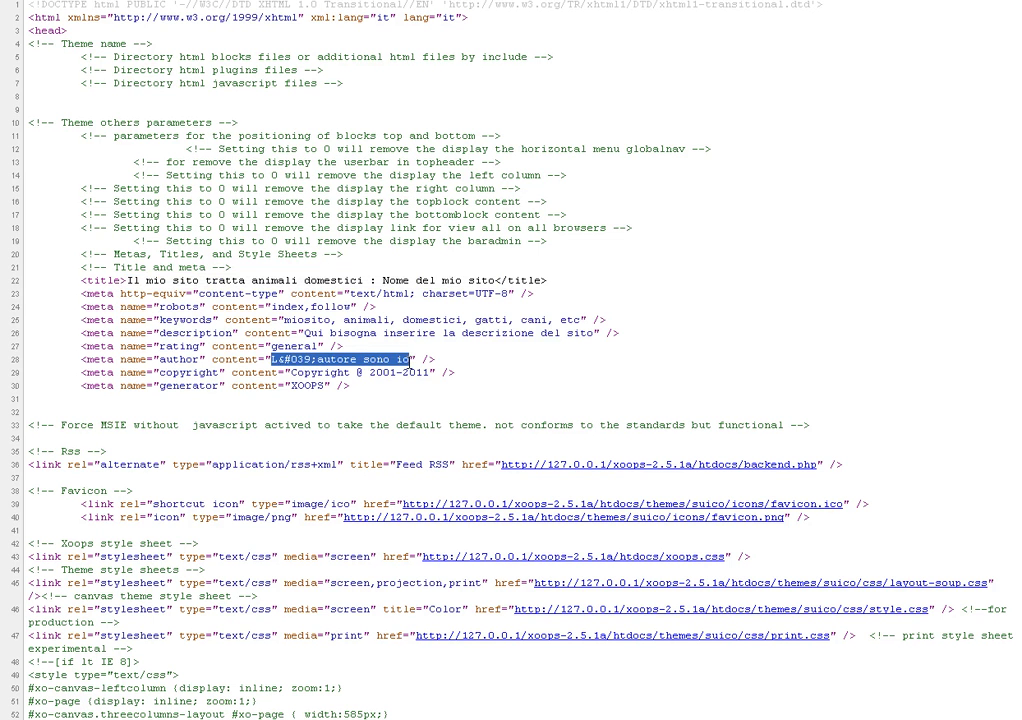